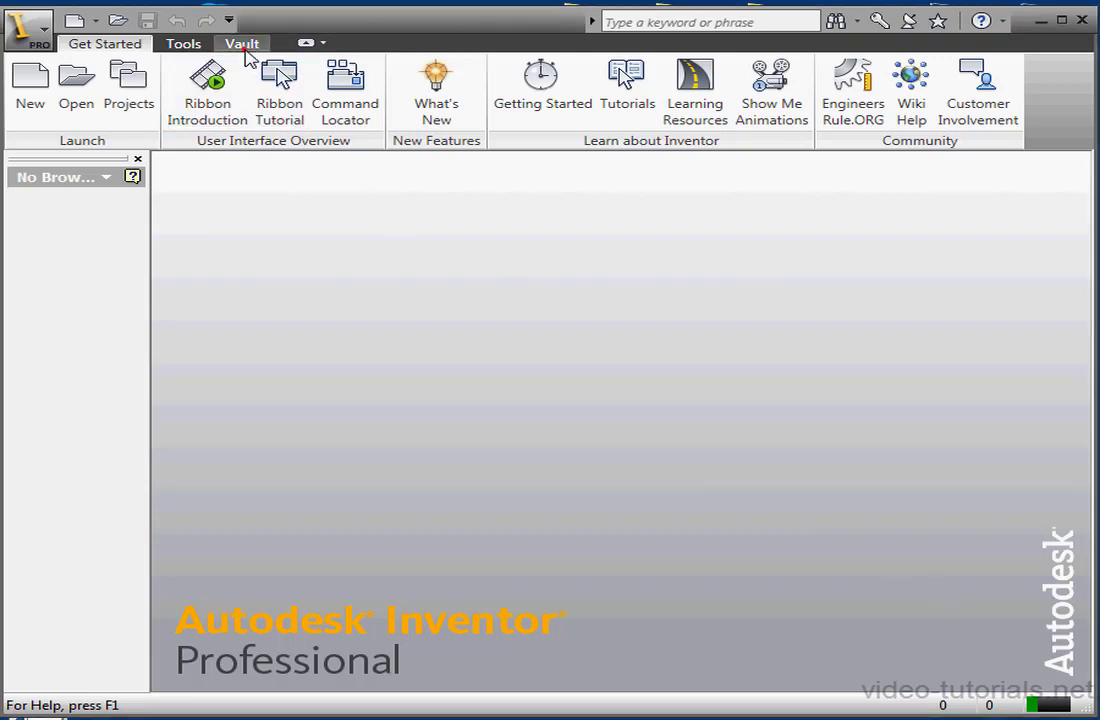
# Show the Vault ribbon tab with its login and check-in/check-out commands
pyautogui.click(246, 50)
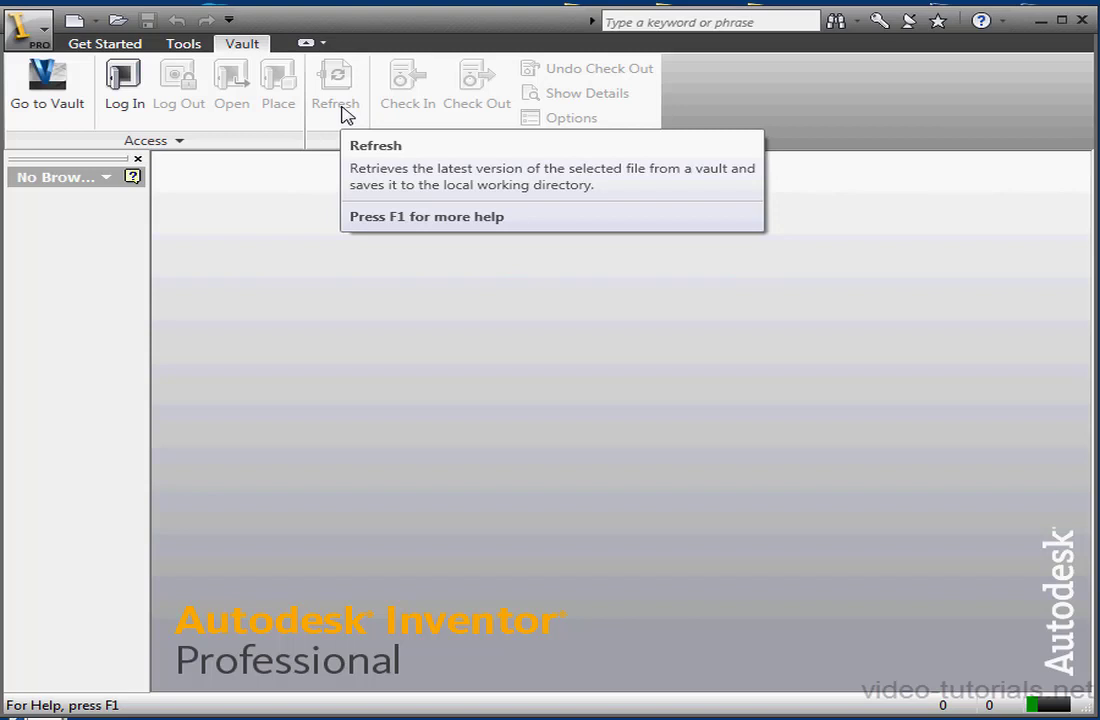
# From Get Started, open the Projects list and start a New Vault Project
pyautogui.click(103, 44)
pyautogui.click(127, 108)
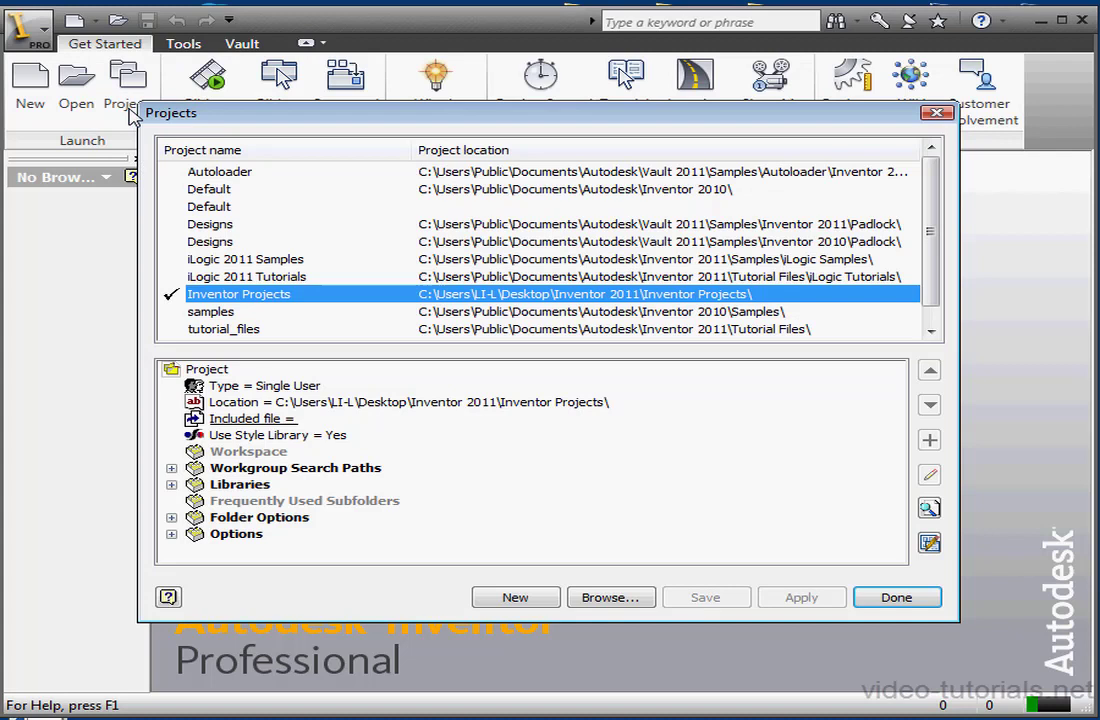
pyautogui.click(522, 598)
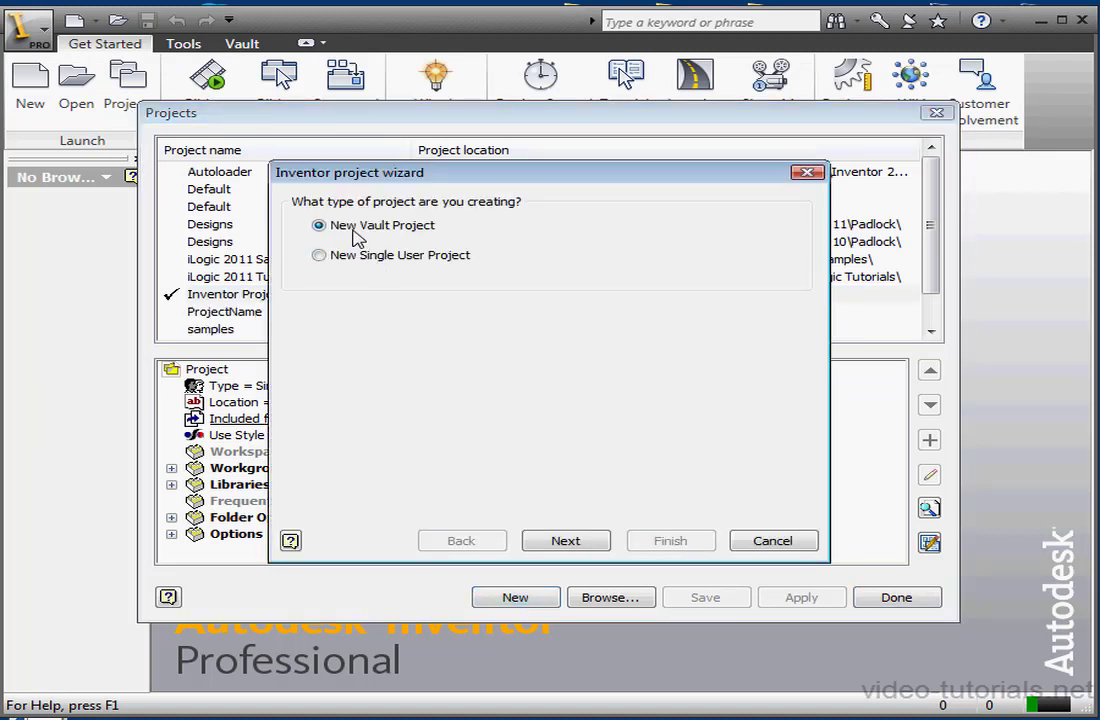
# Continue with the Vault type and name the project LenaAvionics2010_share
pyautogui.click(584, 544)
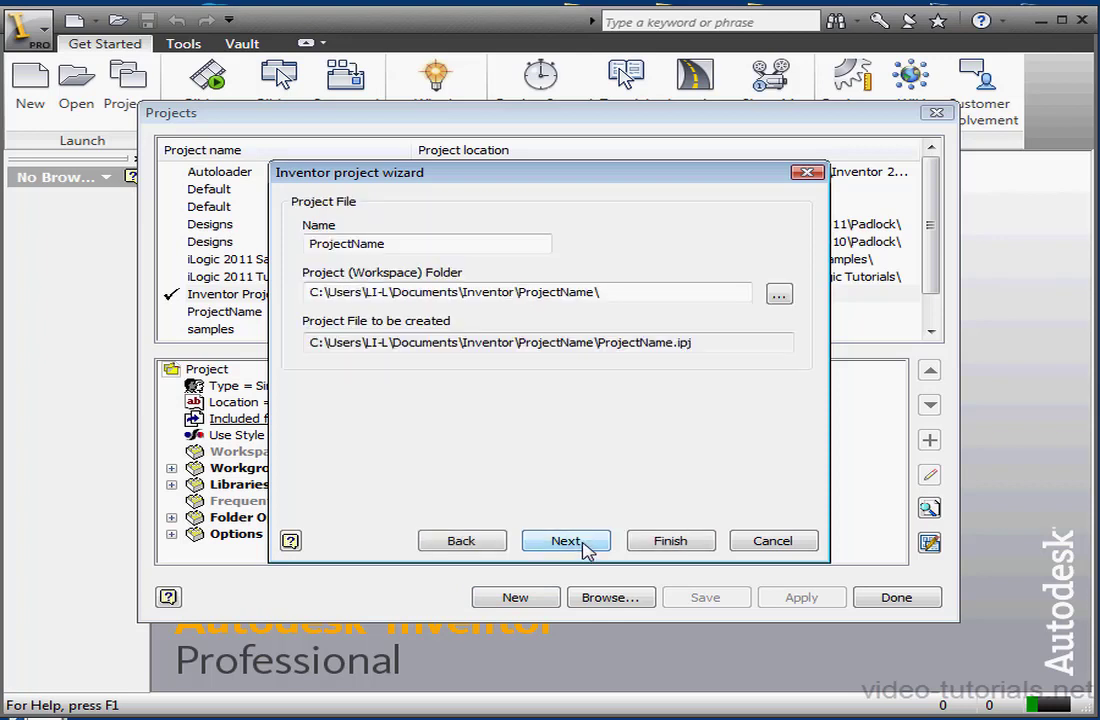
pyautogui.moveTo(408, 243); pyautogui.dragTo(228, 237)
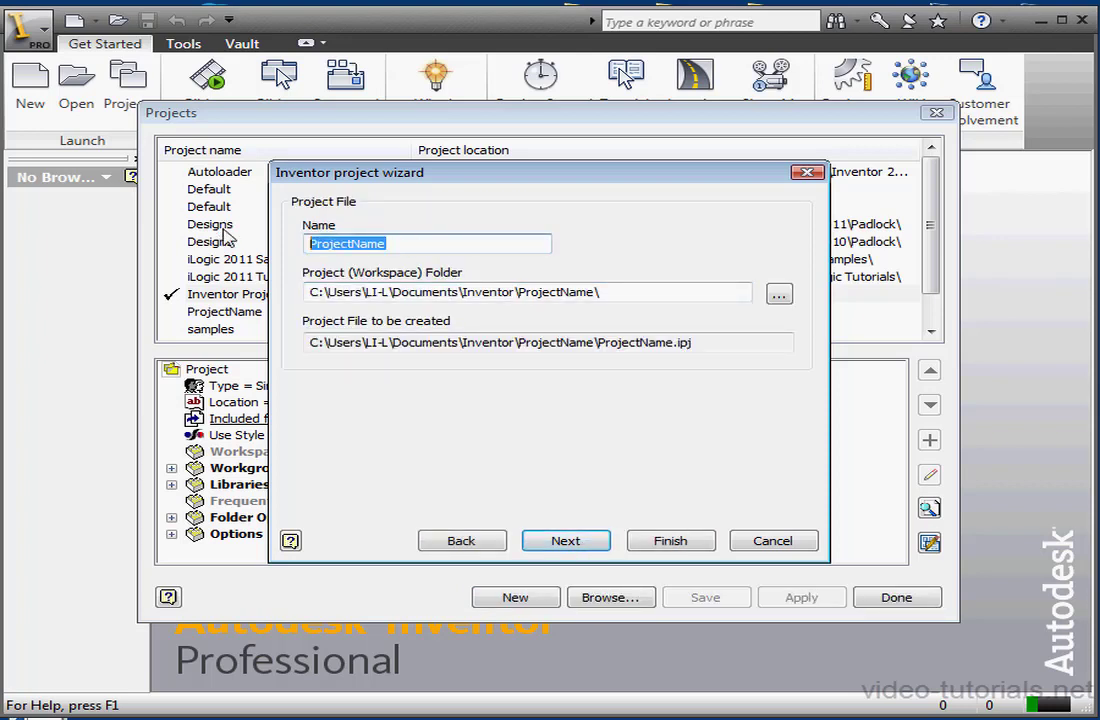
pyautogui.write('Lin')
pyautogui.press('BackSpace')
pyautogui.press('BackSpace')
pyautogui.write('E')
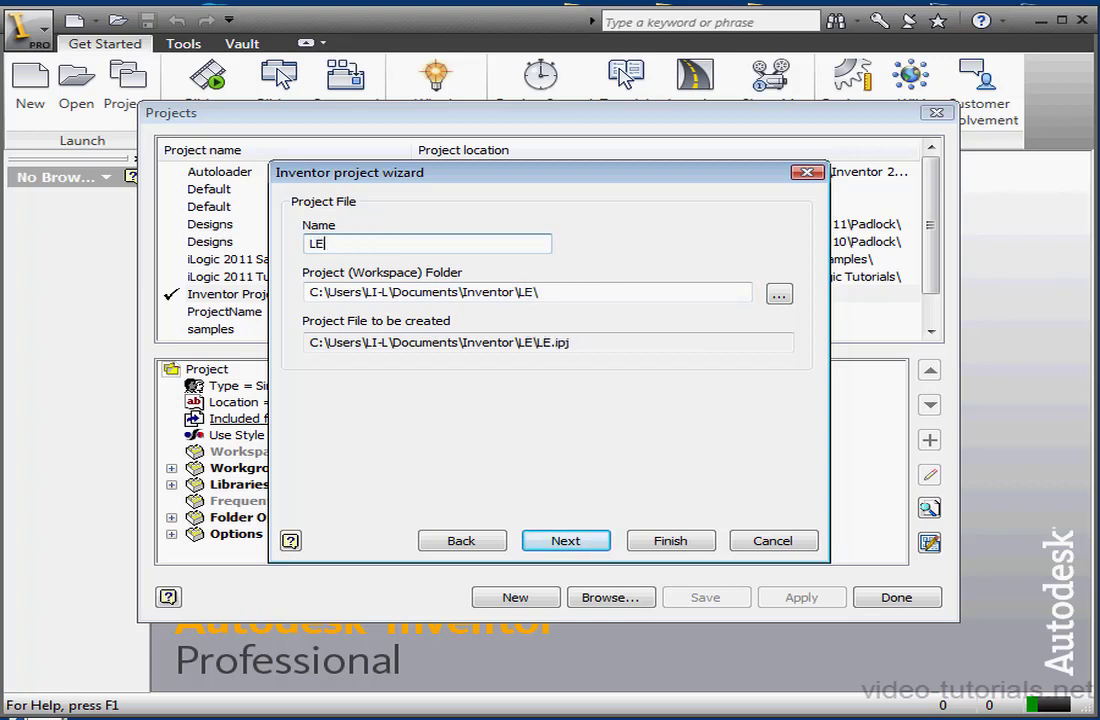
pyautogui.write('na')
pyautogui.press('BackSpace')
pyautogui.press('BackSpace')
pyautogui.press('BackSpace')
pyautogui.write('enaA')
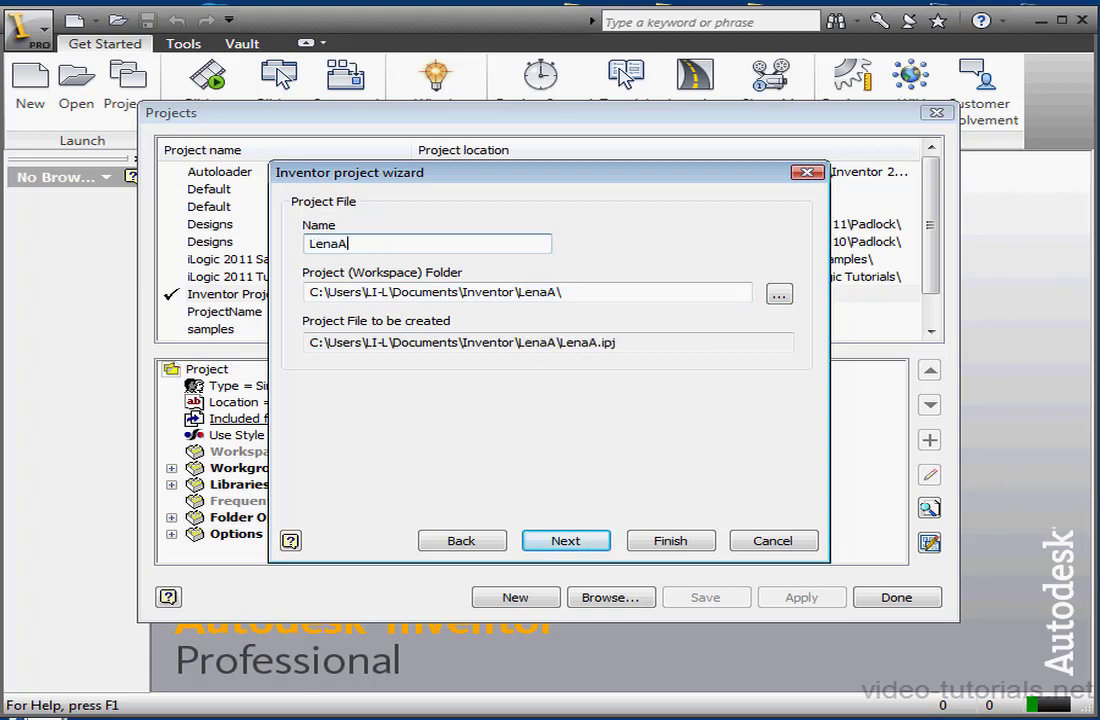
pyautogui.write('vionics')
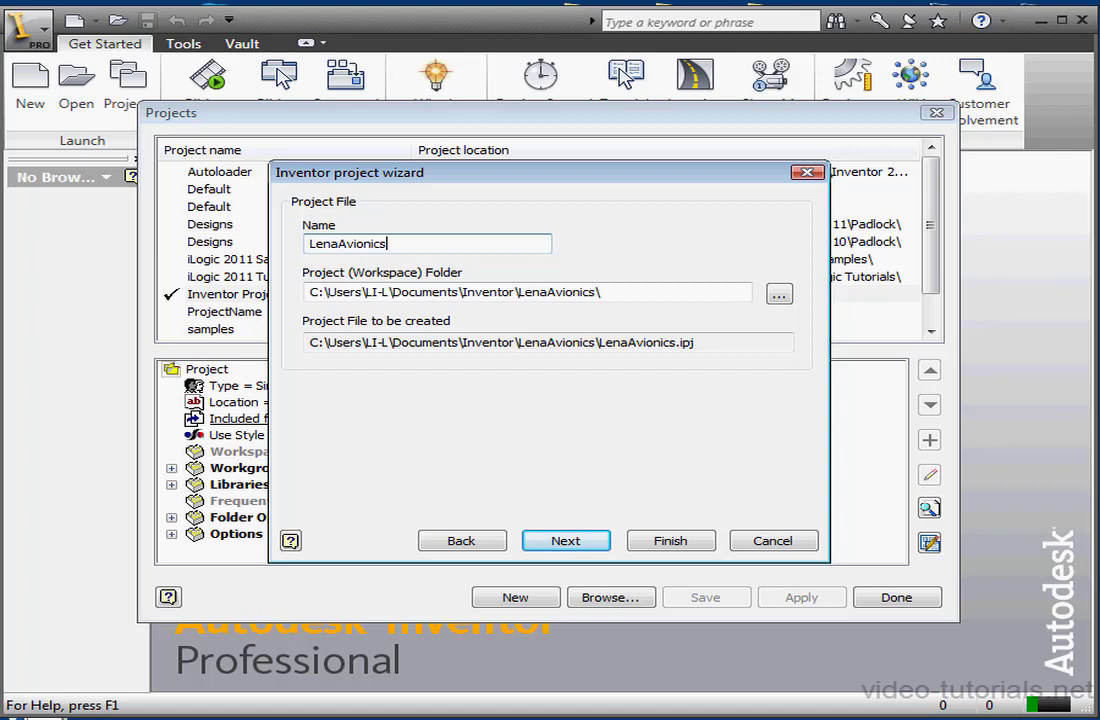
pyautogui.write('2001')
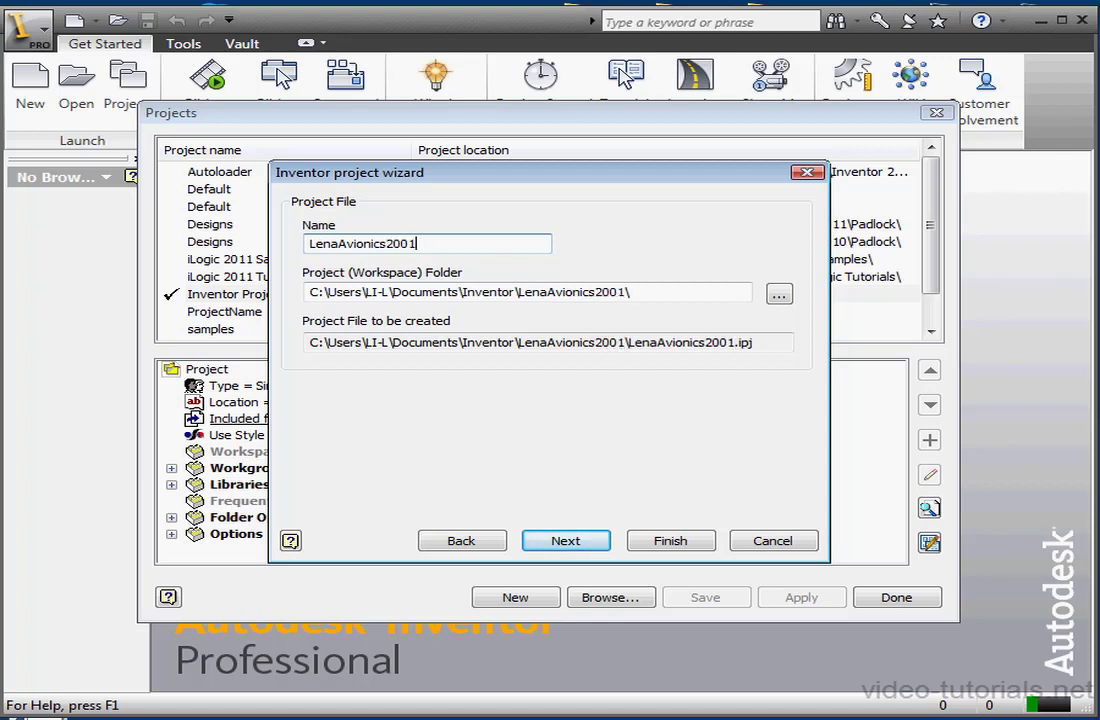
pyautogui.press('BackSpace')
pyautogui.press('BackSpace')
pyautogui.write('10_share')
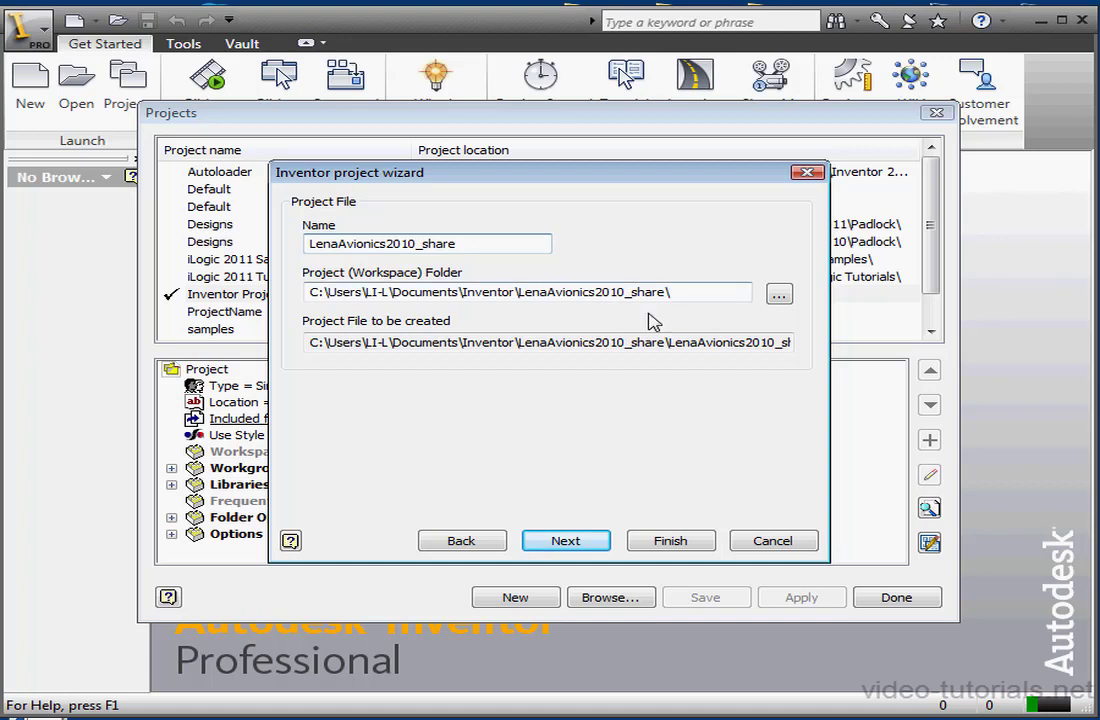
# Set the workspace location to the desktop Inventor 2011 folder and finish the wizard
pyautogui.click(780, 296)
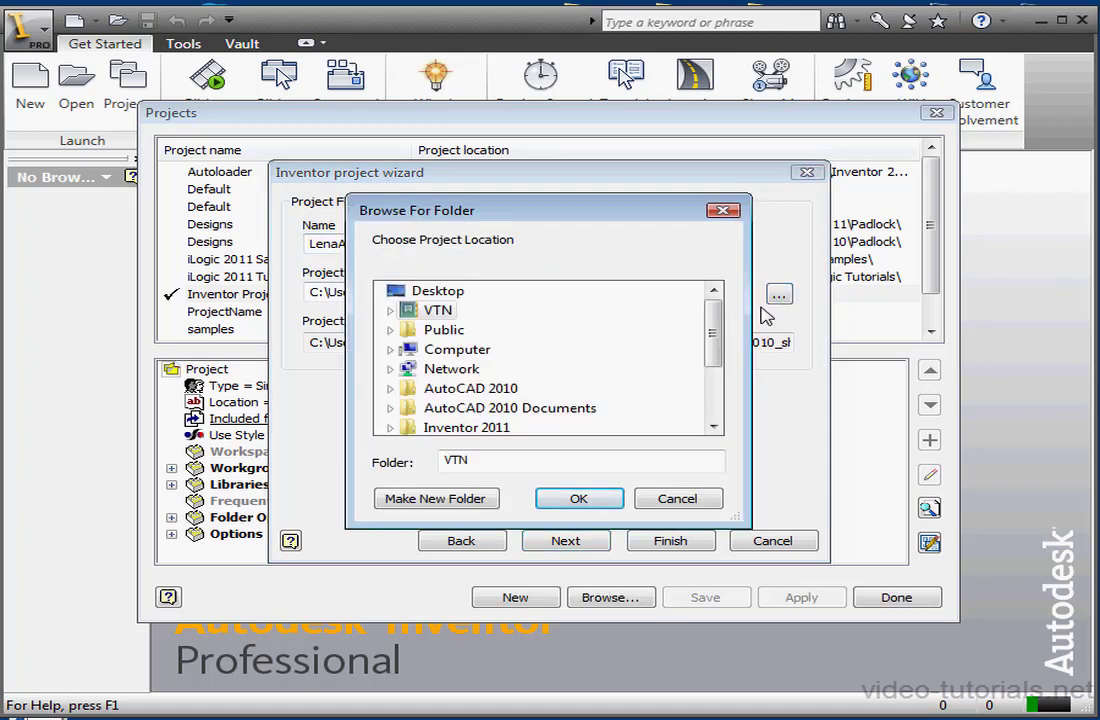
pyautogui.moveTo(715, 343); pyautogui.dragTo(716, 362)
pyautogui.doubleClick(466, 388)
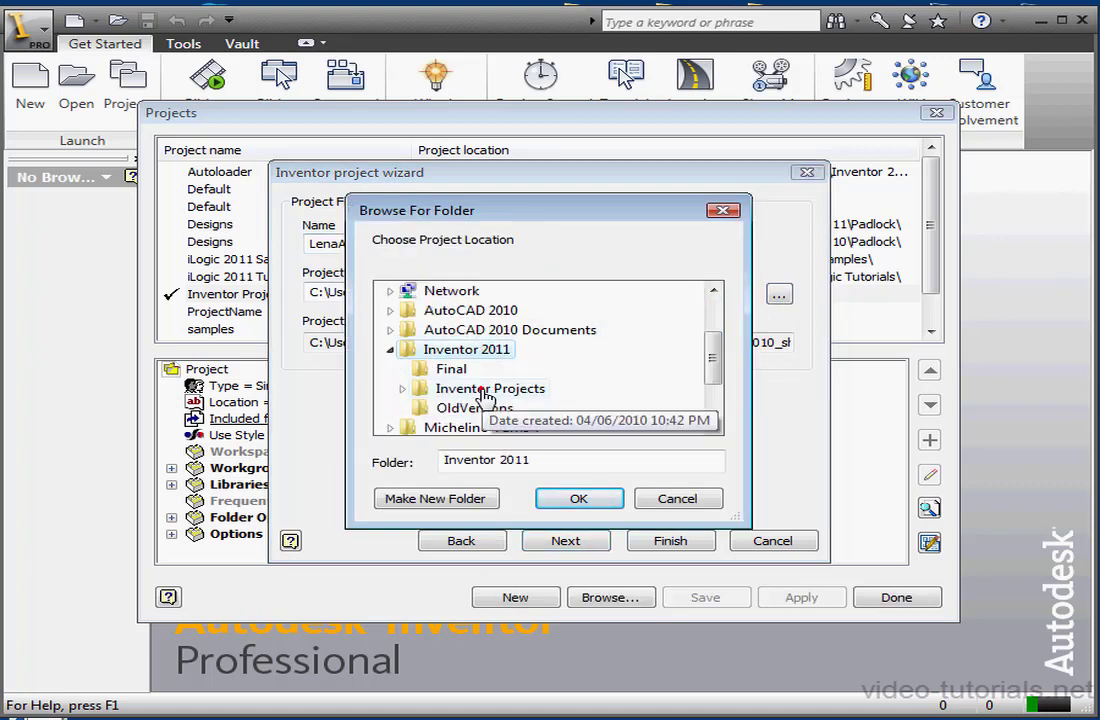
pyautogui.click(588, 504)
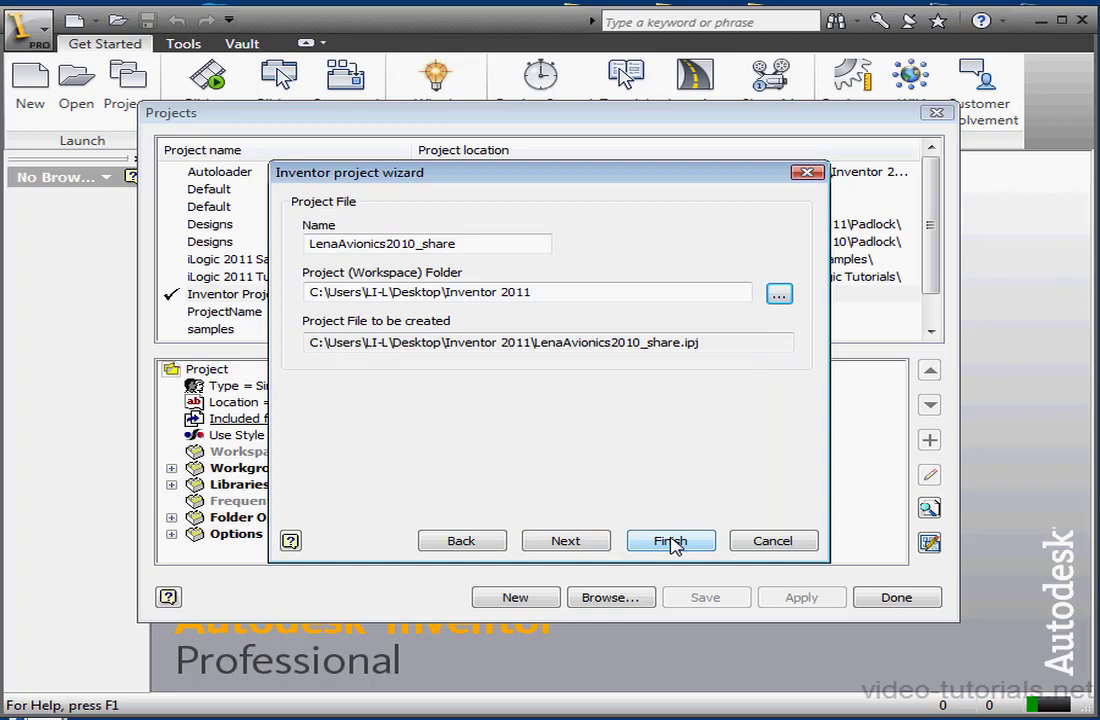
pyautogui.click(566, 542)
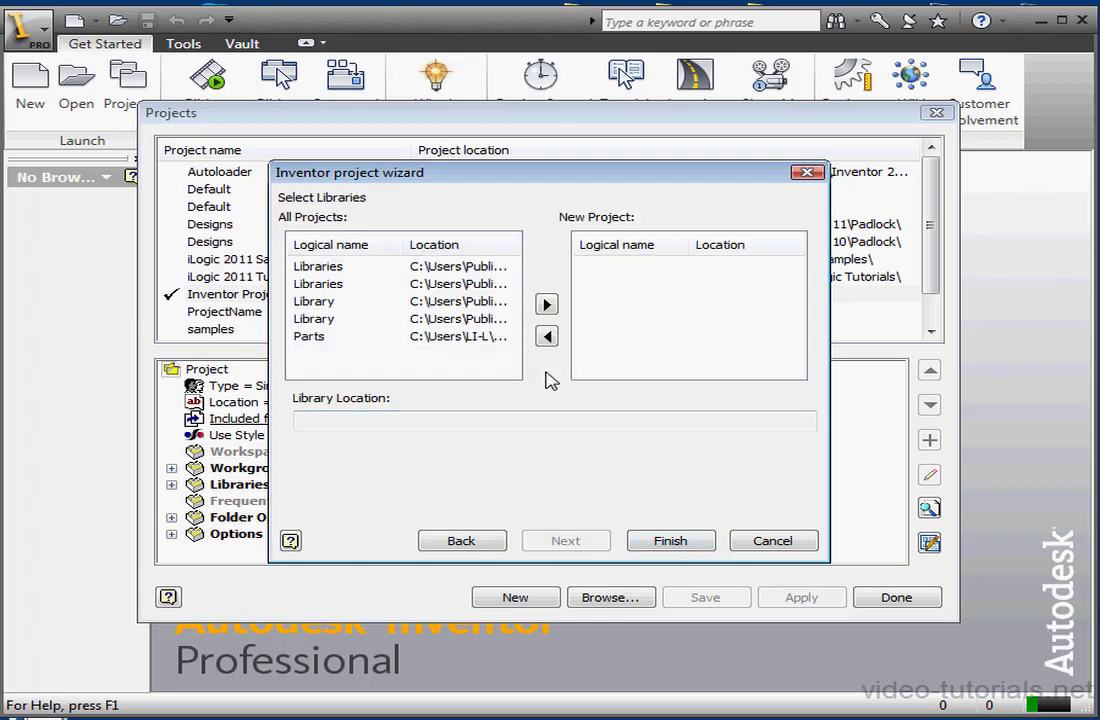
pyautogui.click(670, 541)
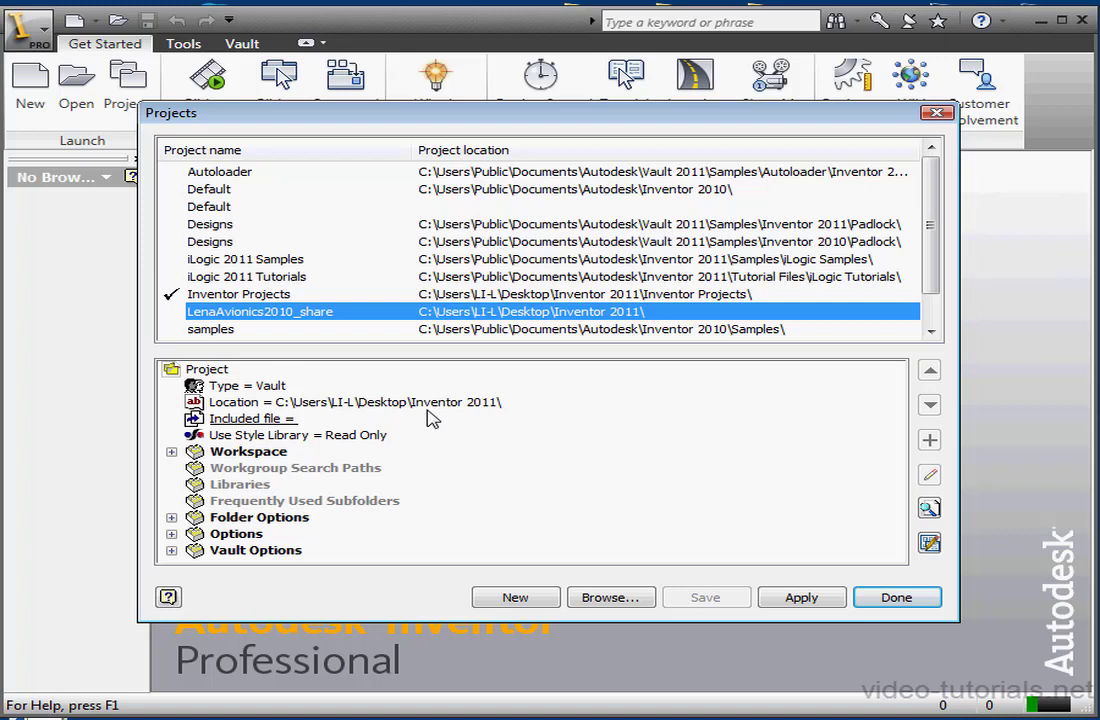
# Try adding a Workgroup Search Path, then cancel the warning to keep the Vault type
pyautogui.click(490, 417)
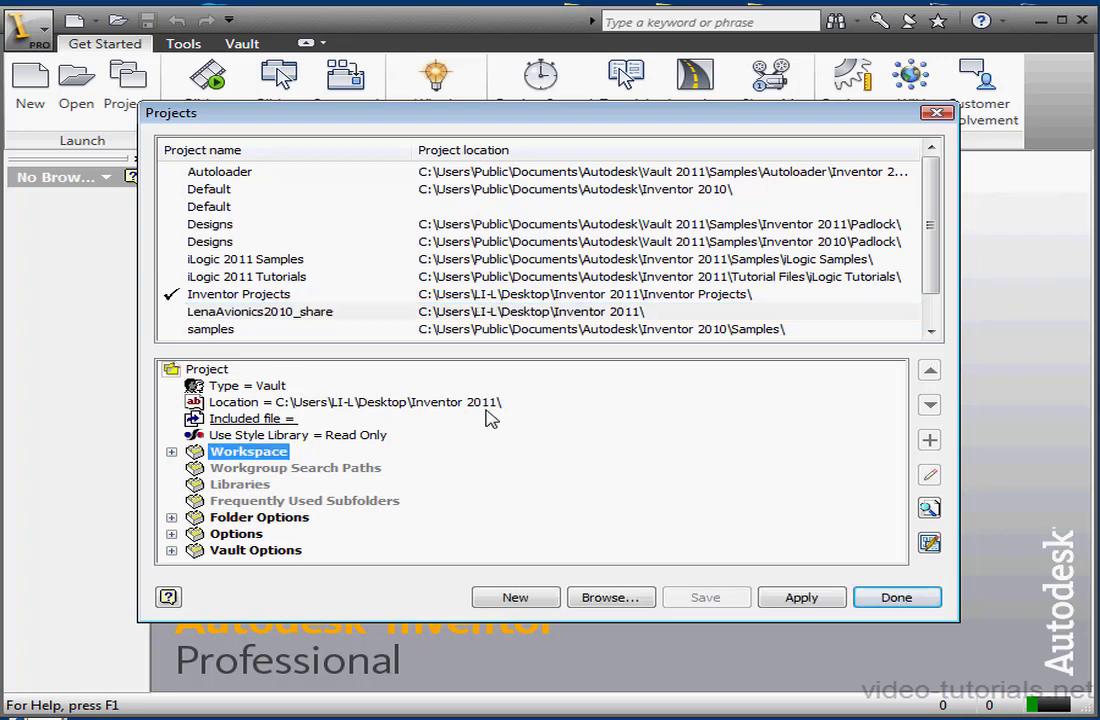
pyautogui.click(344, 470)
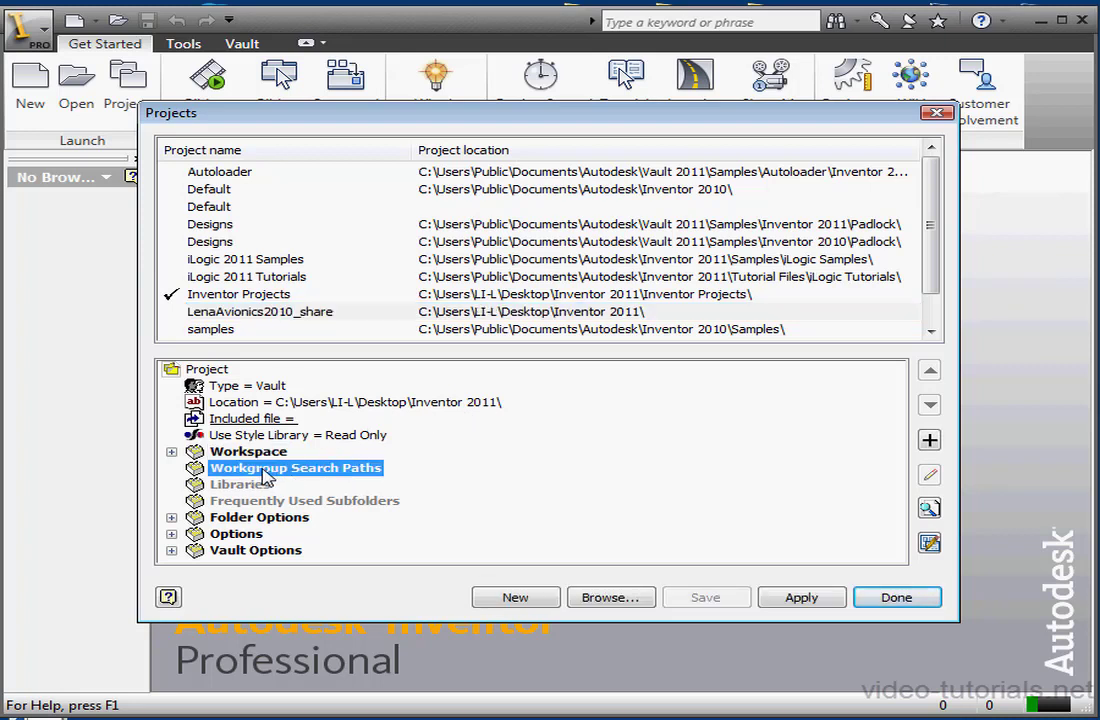
pyautogui.rightClick(333, 479)
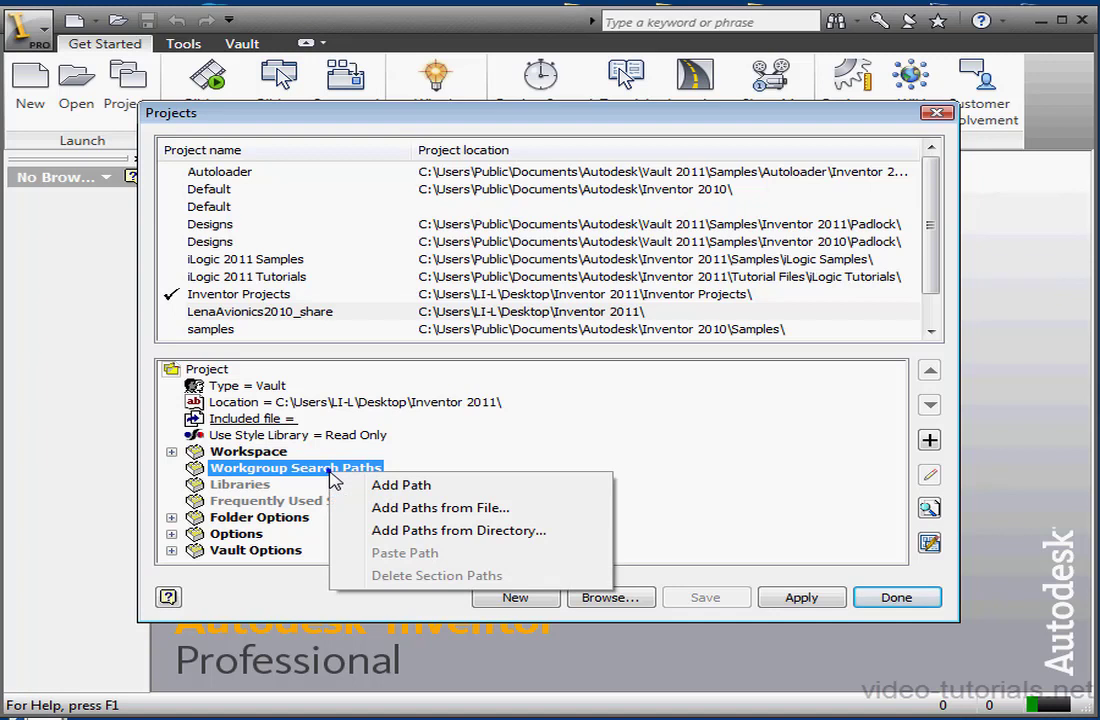
pyautogui.click(392, 486)
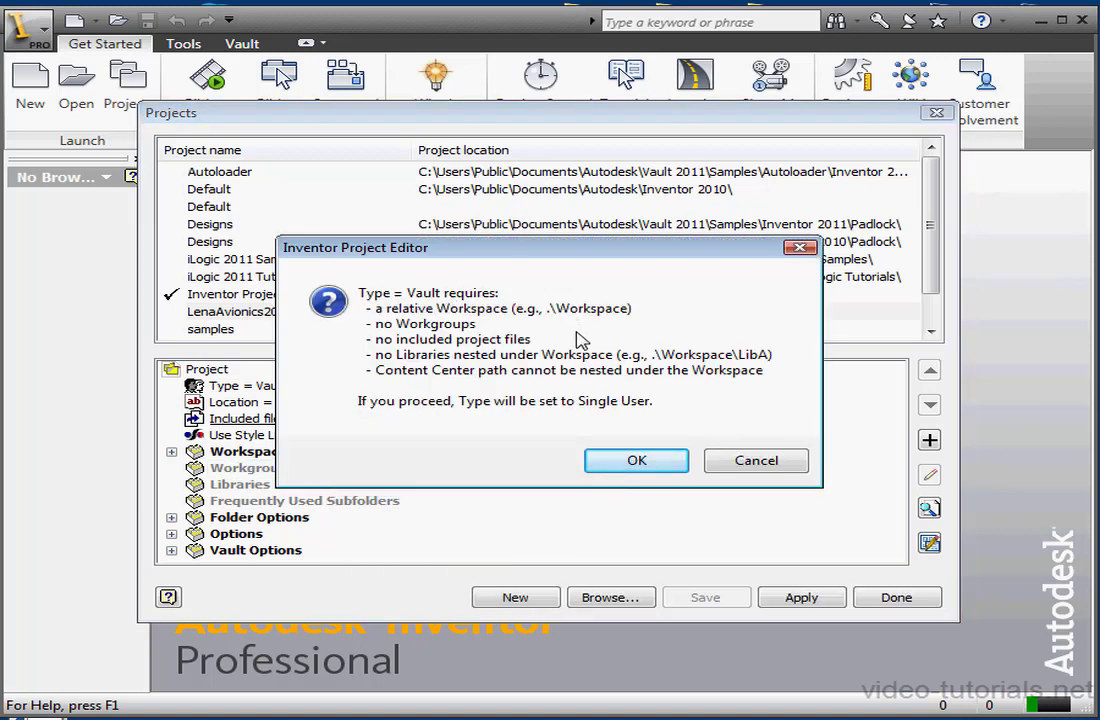
pyautogui.click(757, 462)
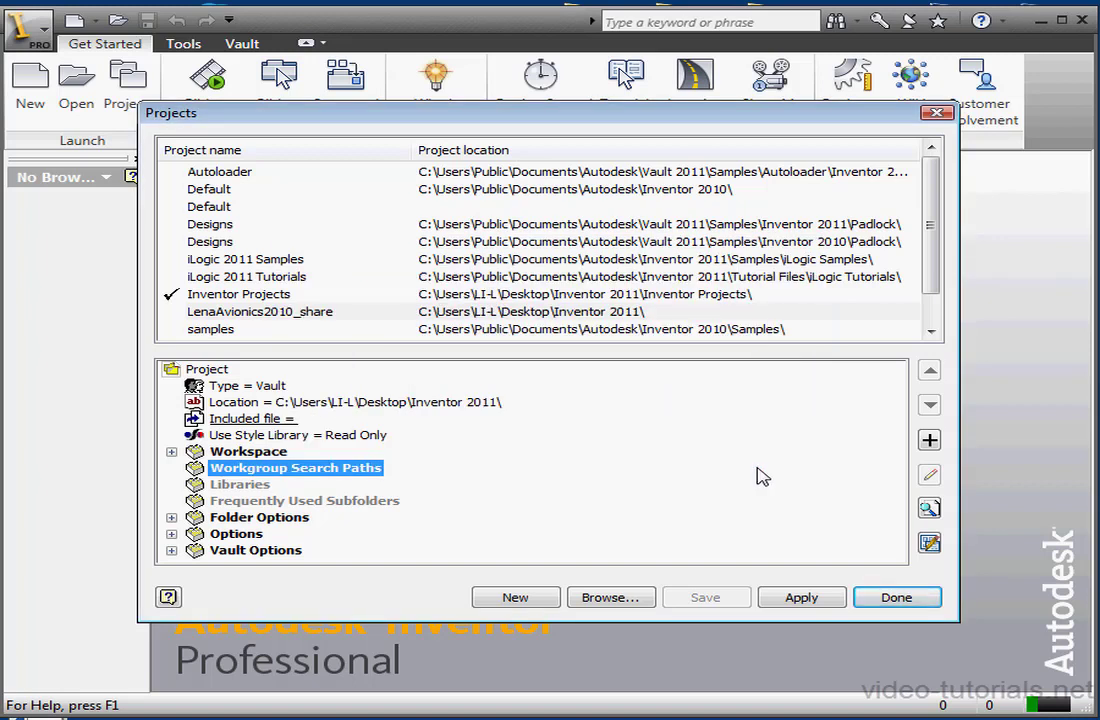
# Expand the Workspace section and open its '.' workspace entry for editing
pyautogui.click(252, 451)
pyautogui.rightClick(256, 456)
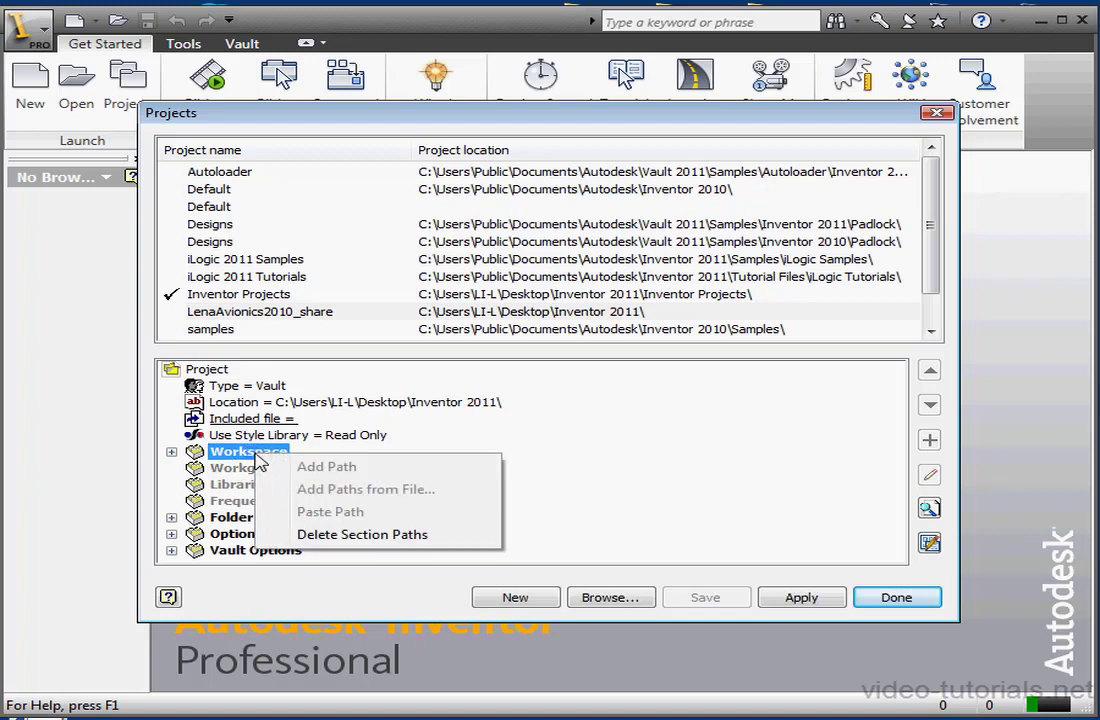
pyautogui.click(171, 452)
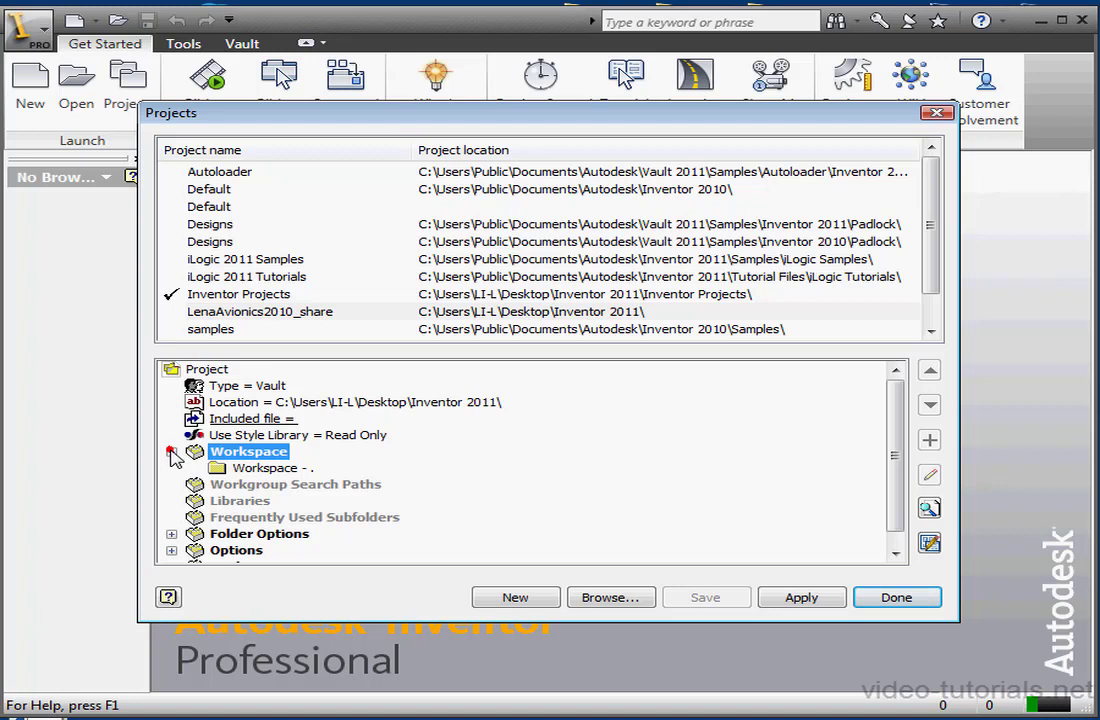
pyautogui.click(262, 470)
pyautogui.rightClick(262, 470)
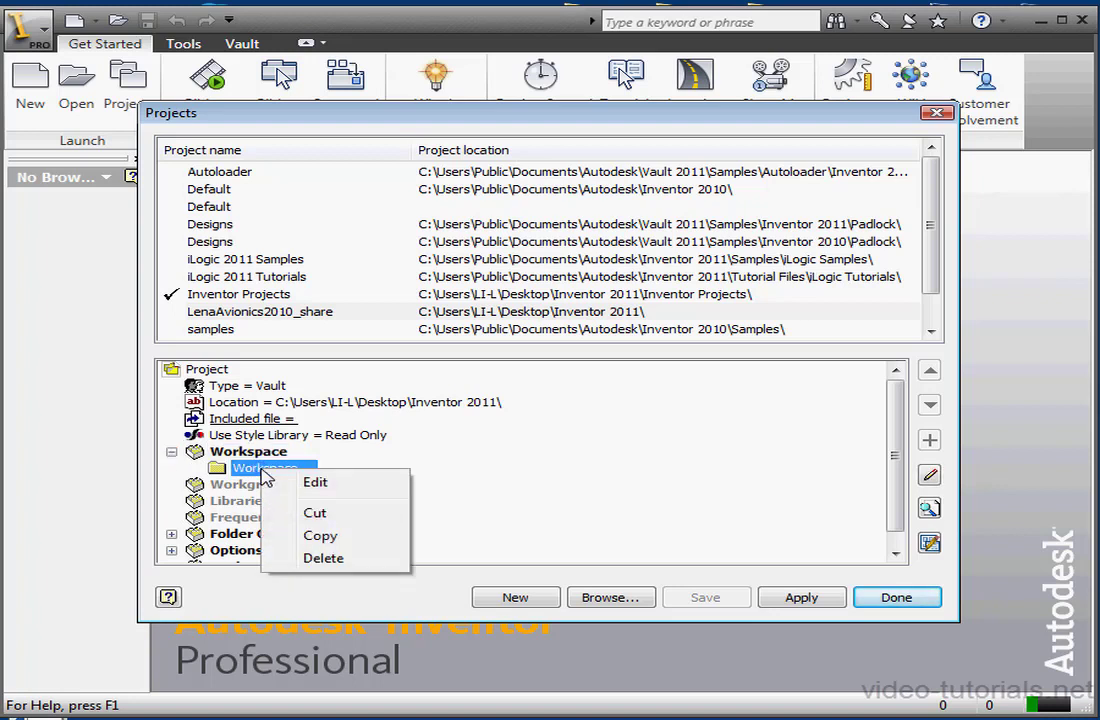
pyautogui.click(306, 483)
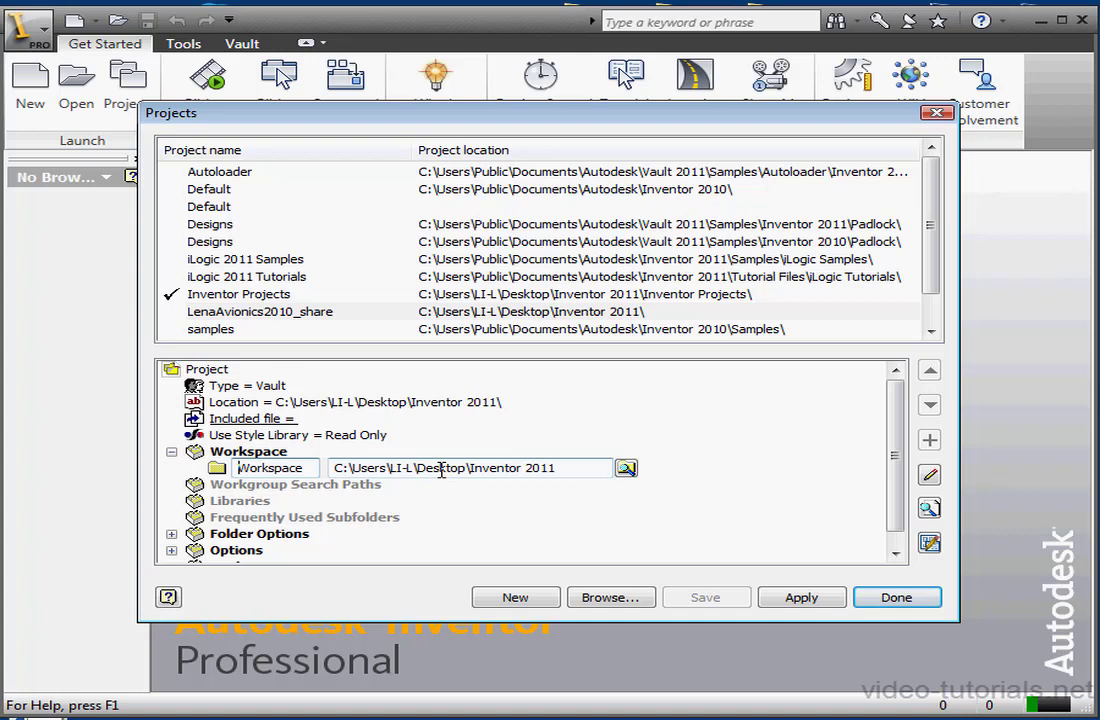
# Leave Workspace at '.', review Folder Options and Options, then expand Vault Options
pyautogui.click(170, 457)
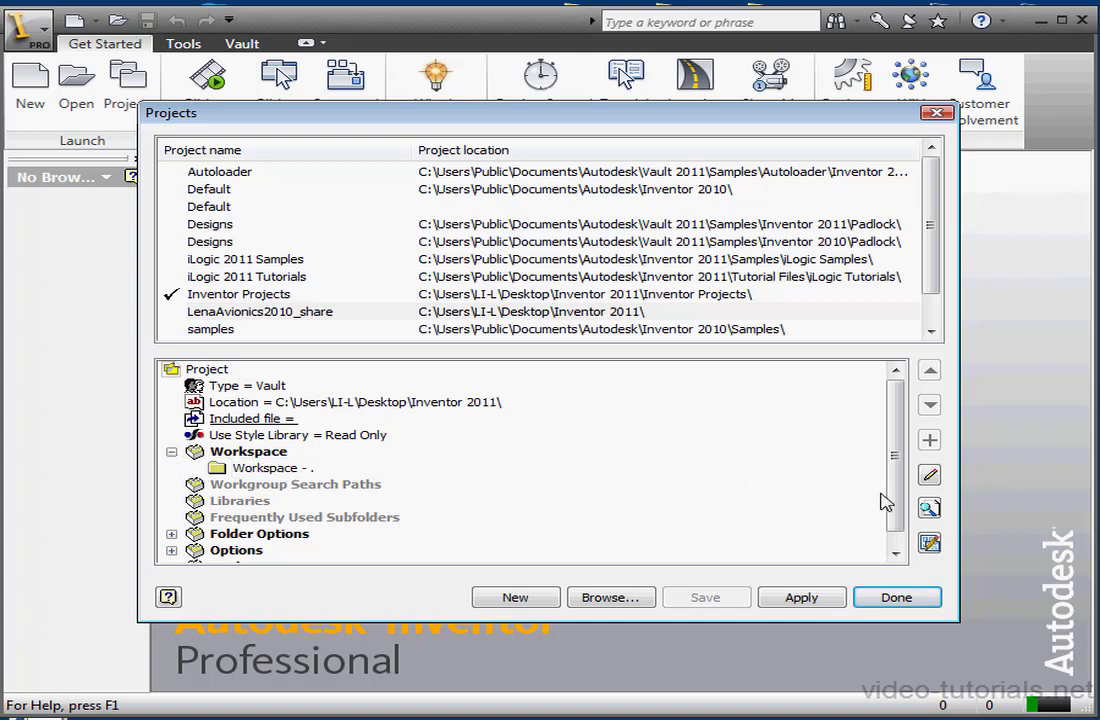
pyautogui.moveTo(886, 503); pyautogui.dragTo(900, 540)
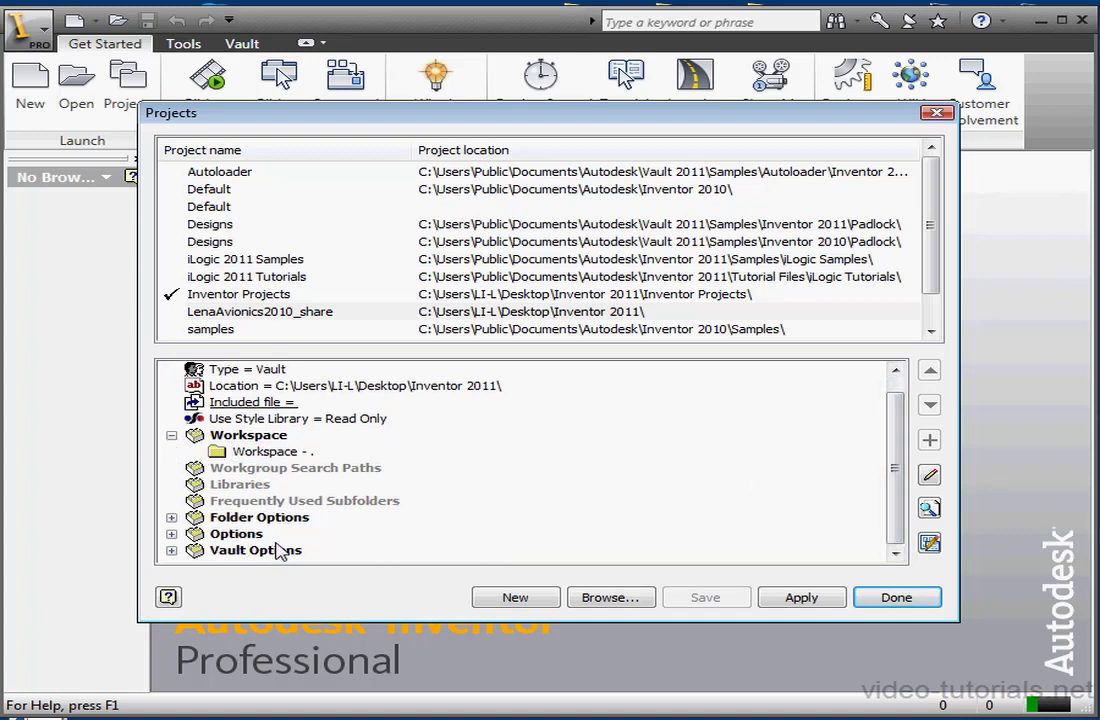
pyautogui.click(171, 517)
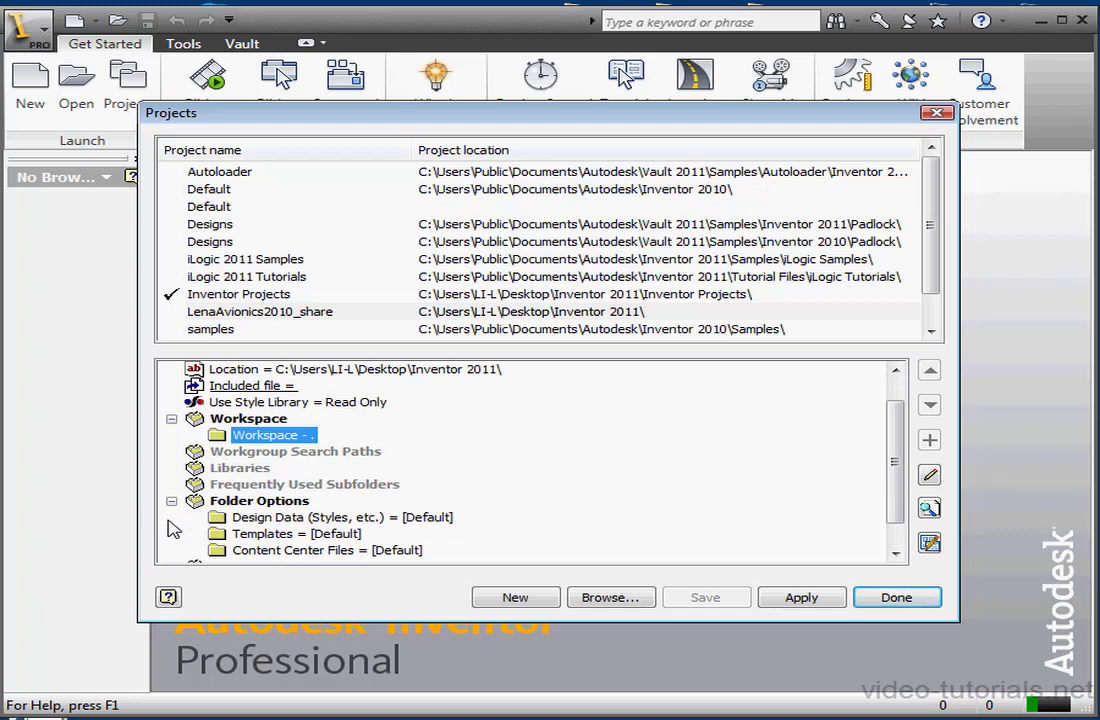
pyautogui.click(170, 501)
pyautogui.click(171, 534)
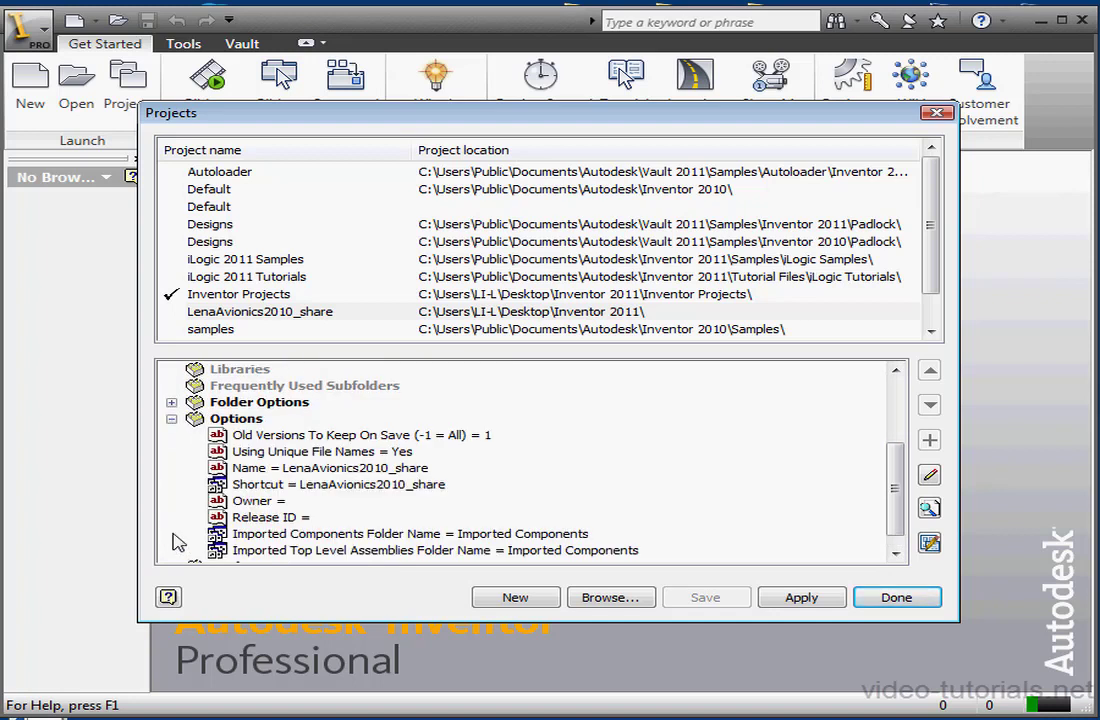
pyautogui.click(172, 418)
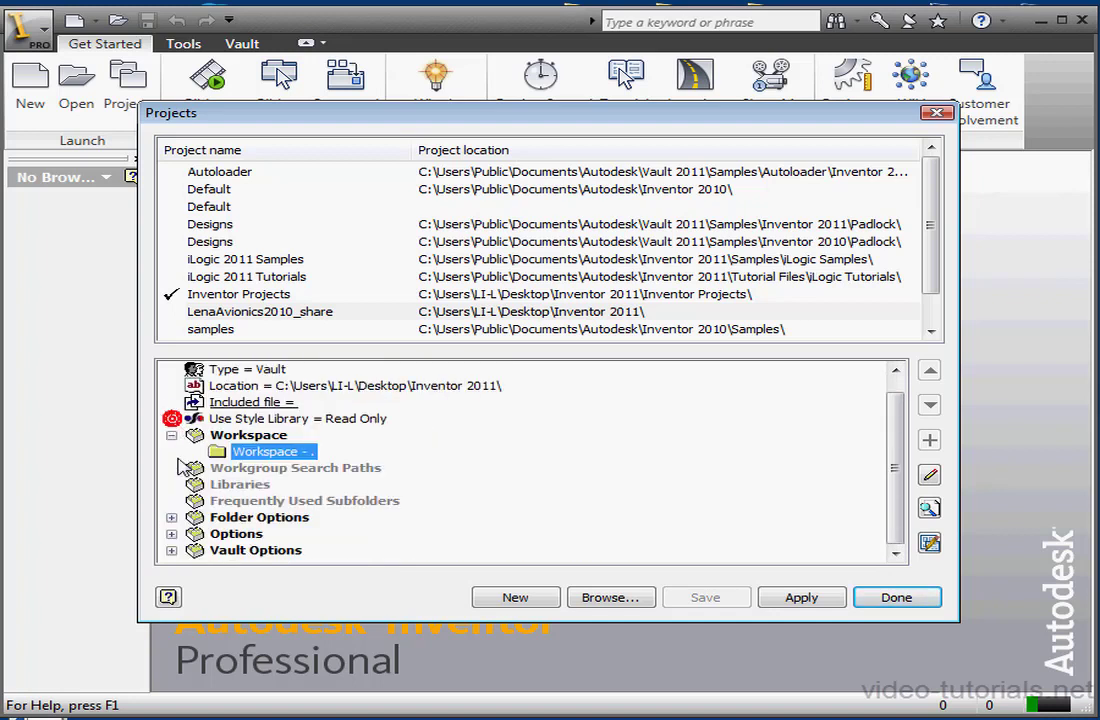
pyautogui.click(172, 550)
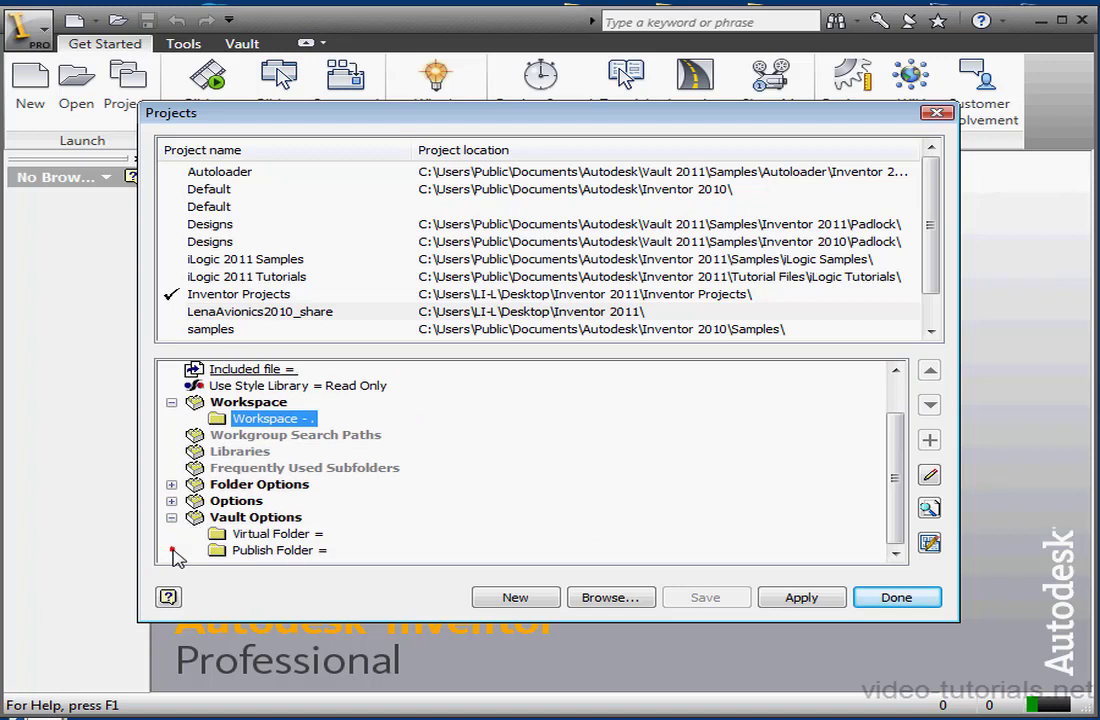
# Leave the Vault Options Virtual Folder empty and select the Publish Folder setting
pyautogui.click(268, 535)
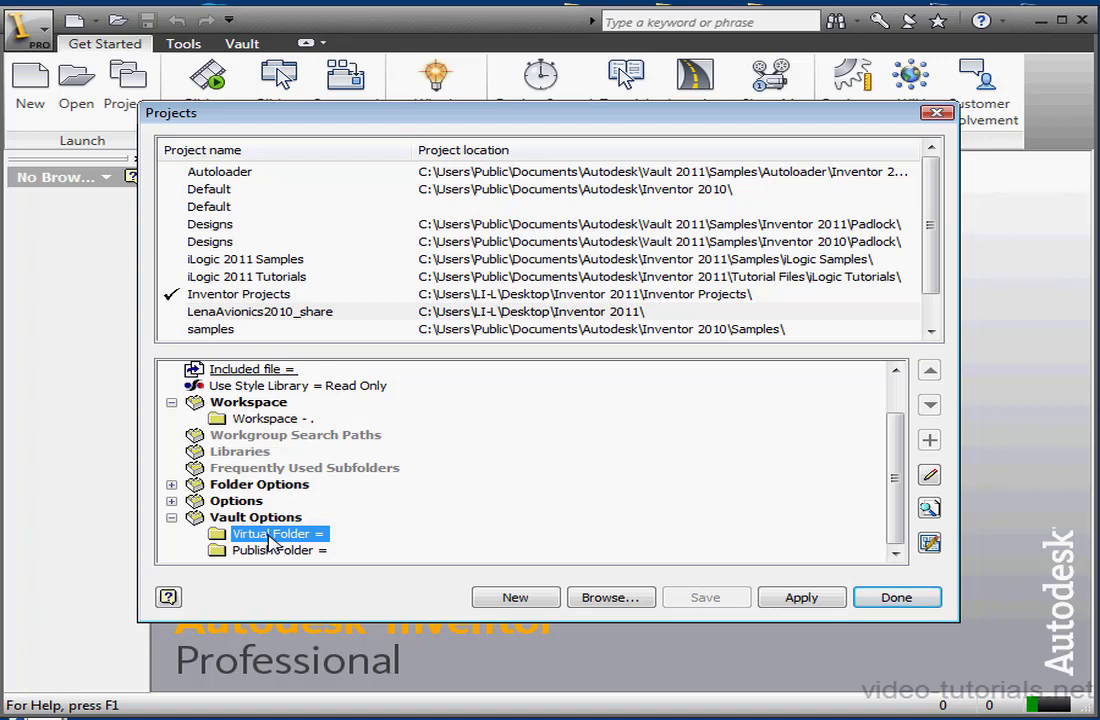
pyautogui.rightClick(268, 538)
pyautogui.click(300, 549)
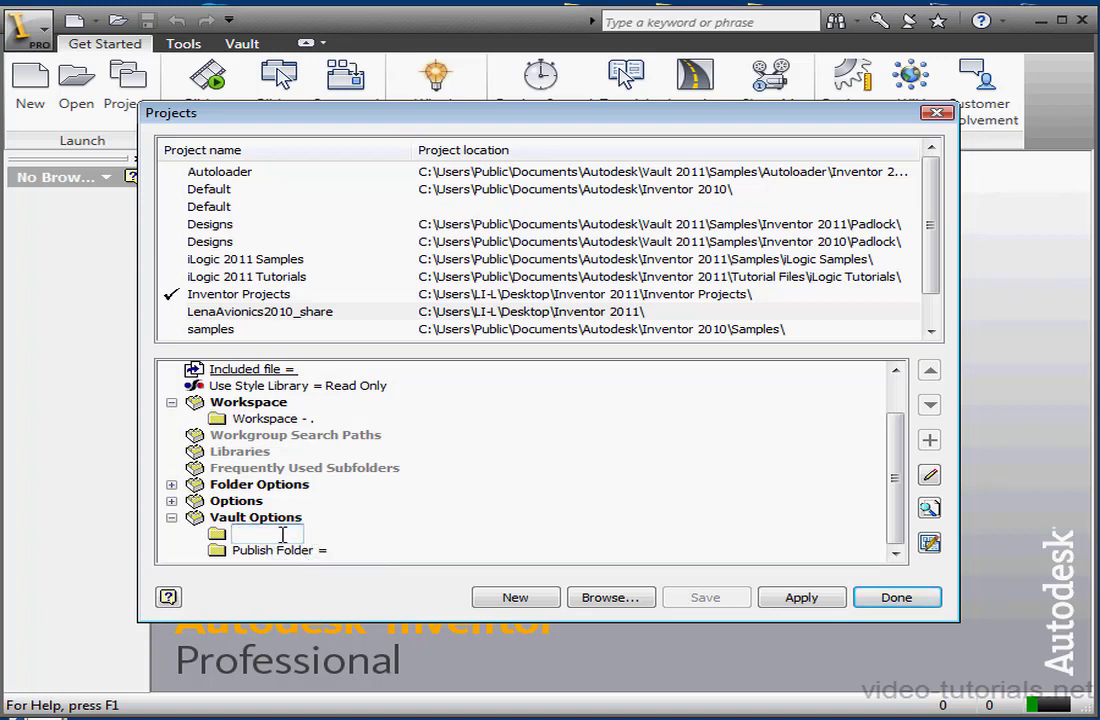
pyautogui.press('Escape')
pyautogui.click(279, 550)
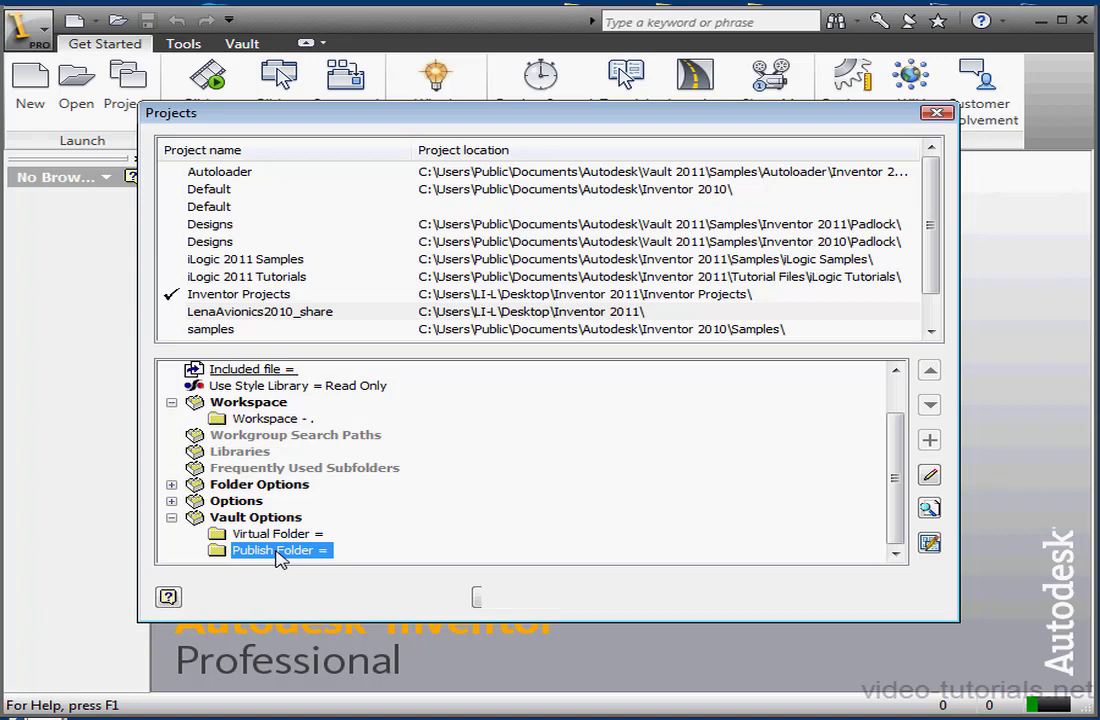
# Apply the project settings, close the Projects editor and show the Vault tab
pyautogui.click(802, 597)
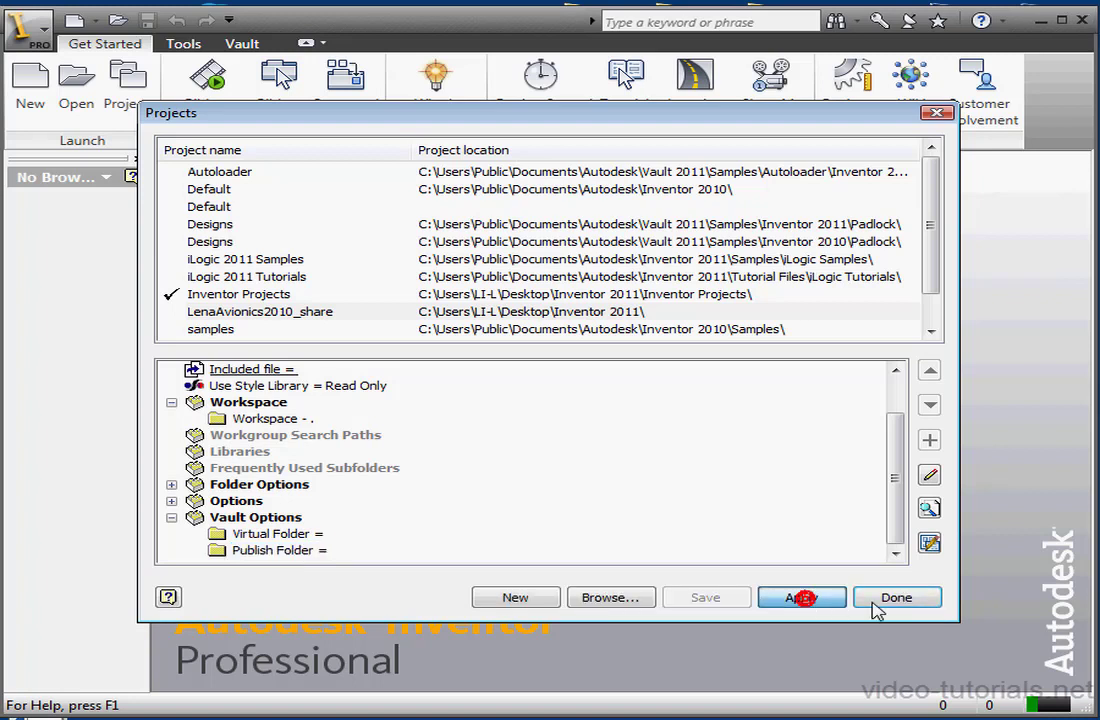
pyautogui.click(900, 598)
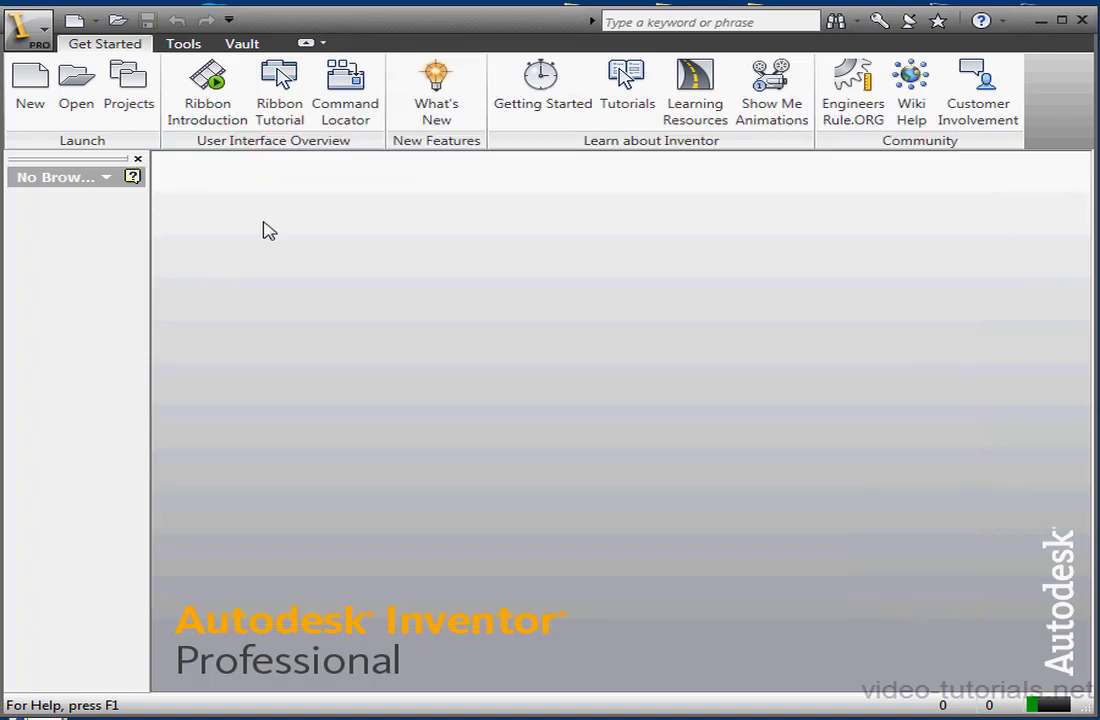
pyautogui.click(247, 46)
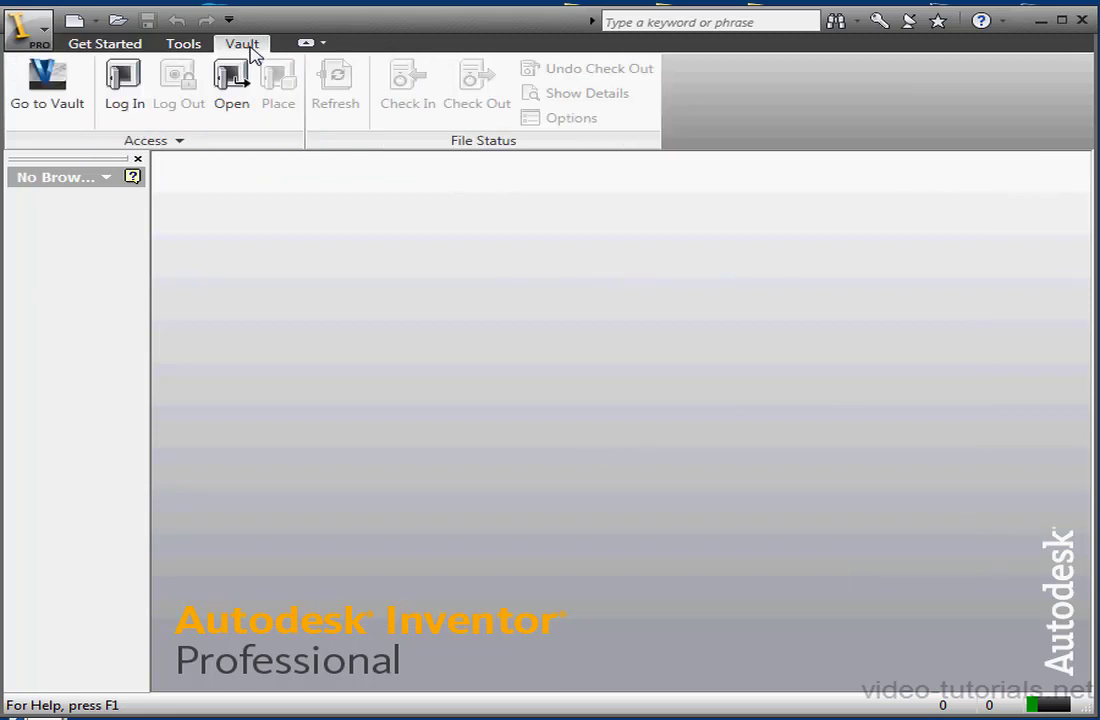